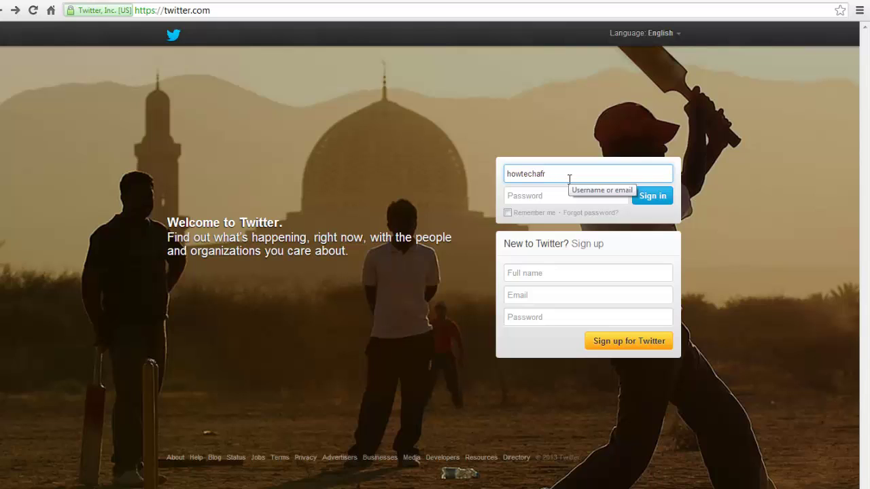
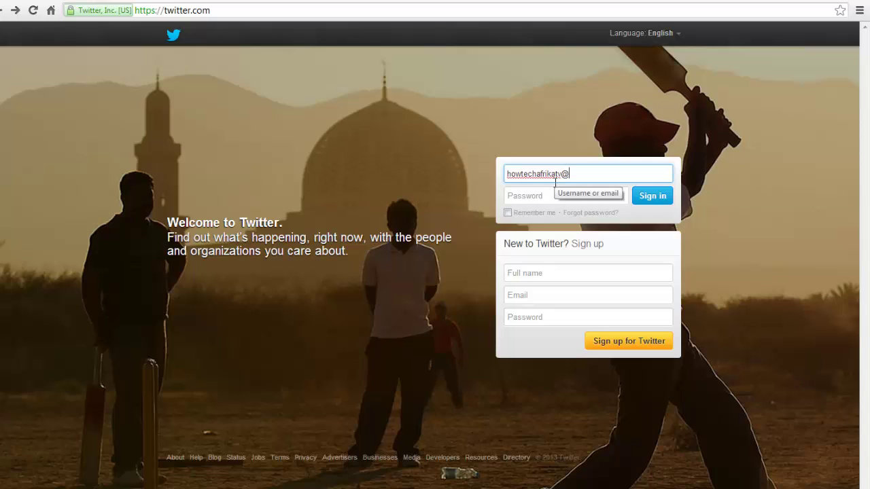
- Sign in to twitter.com with the account's email address and password
{"action": "left_click", "coordinate": [531, 195]}
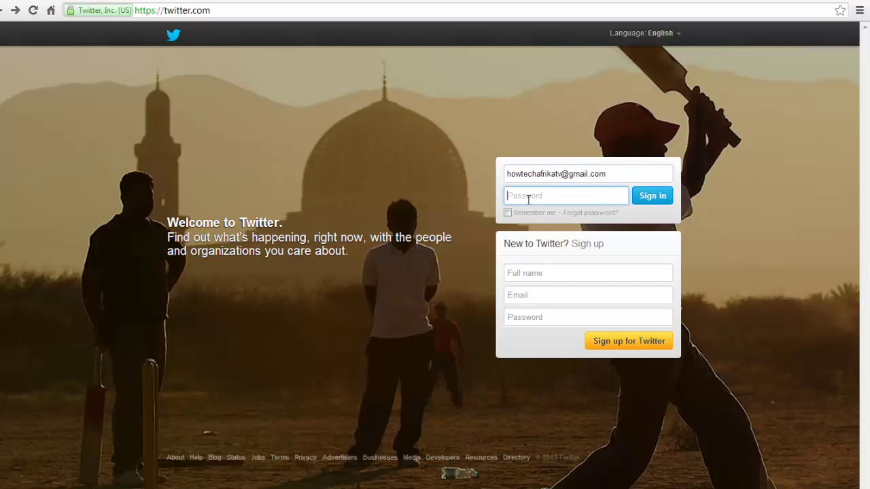
{"action": "key", "text": "Return"}
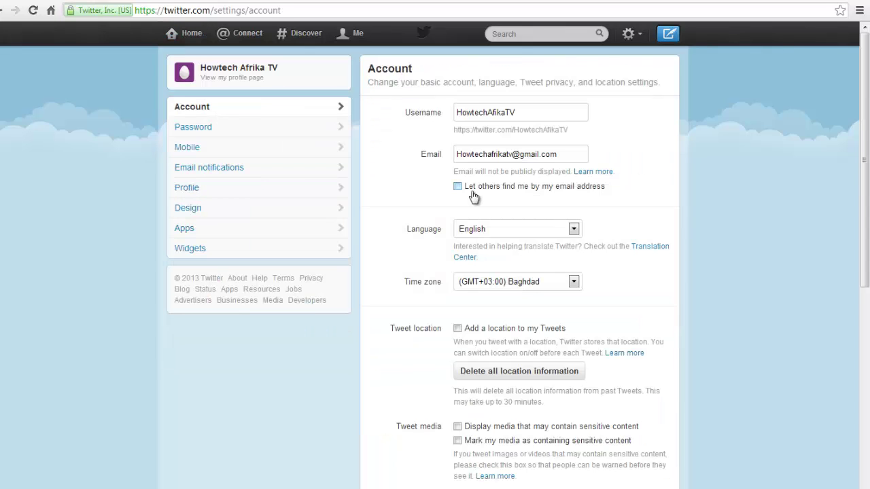
- Review the Account settings page and save the changes
{"action": "scroll", "coordinate": [473, 197], "scroll_direction": "down", "scroll_amount": 3}
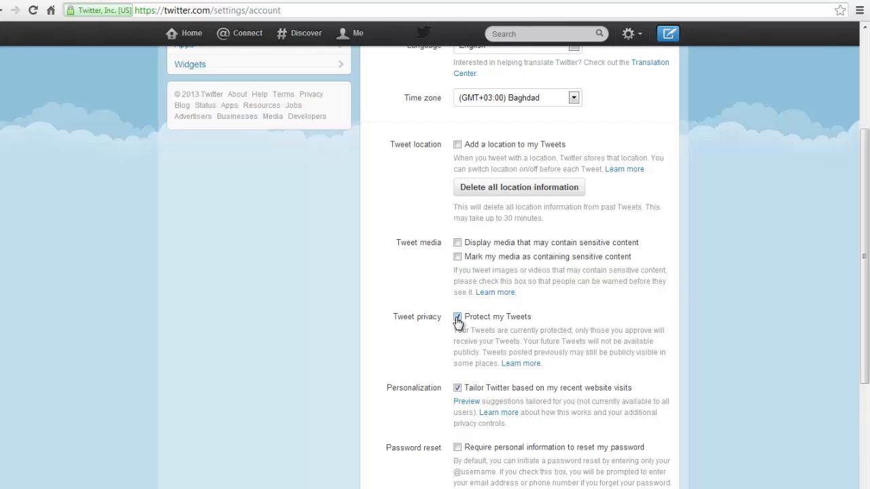
{"action": "scroll", "coordinate": [459, 194], "scroll_direction": "up", "scroll_amount": 3}
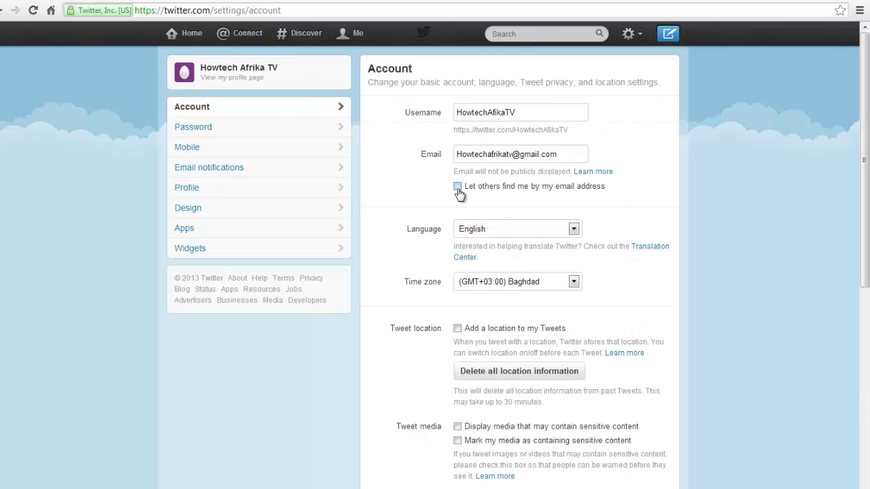
{"action": "scroll", "coordinate": [457, 224], "scroll_direction": "down", "scroll_amount": 4}
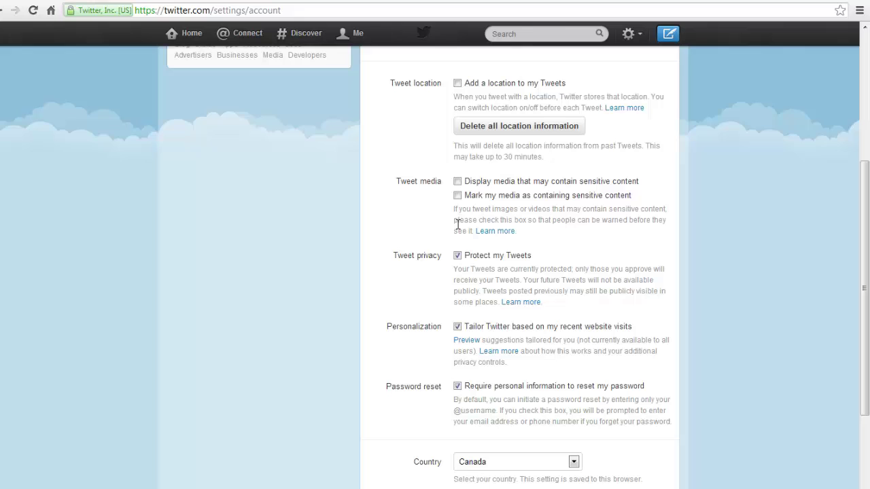
{"action": "scroll", "coordinate": [457, 224], "scroll_direction": "down", "scroll_amount": 3}
{"action": "left_click", "coordinate": [469, 441]}
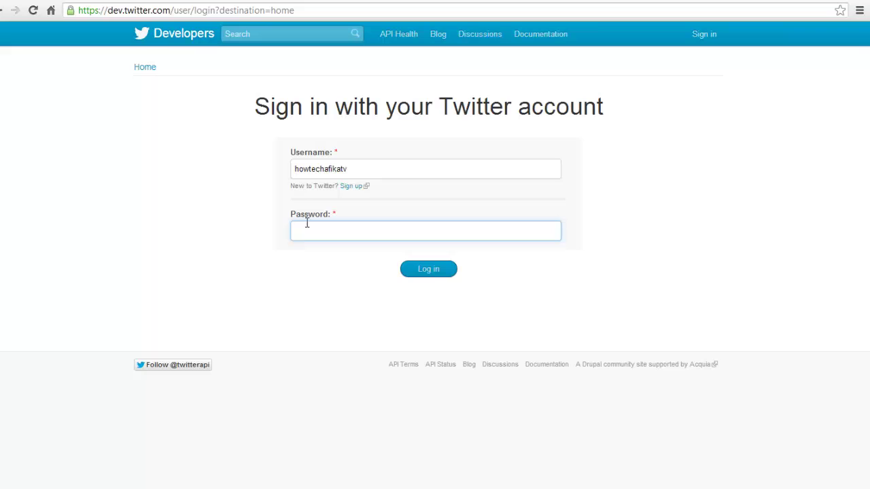
- Sign in to the developer site and enter description 'Gmailmails' and a website for Gmail2013
{"action": "type", "text": "••••••"}
{"action": "key", "text": "Return"}
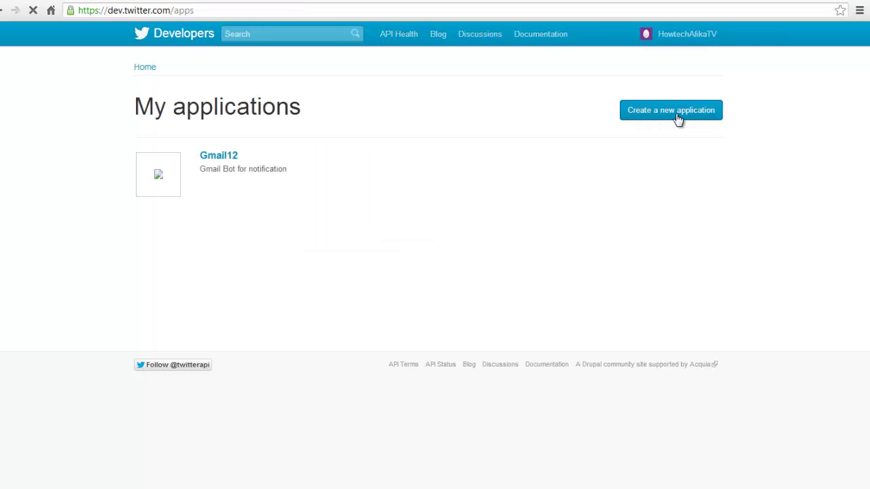
{"action": "type", "text": "Gmail"}
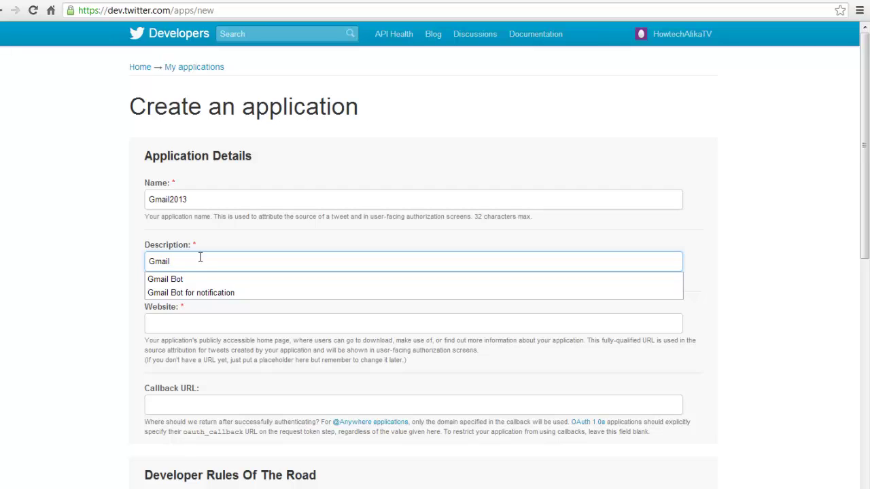
{"action": "type", "text": "mails"}
{"action": "left_click", "coordinate": [223, 324]}
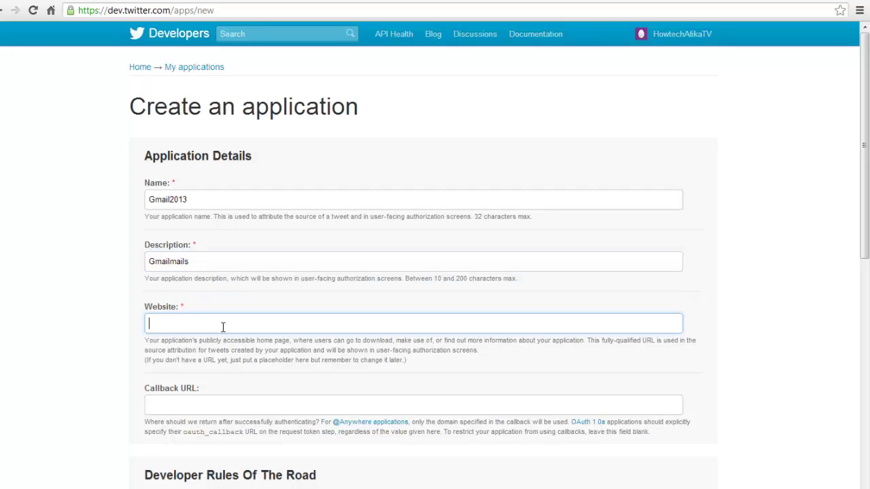
{"action": "type", "text": "htt"}
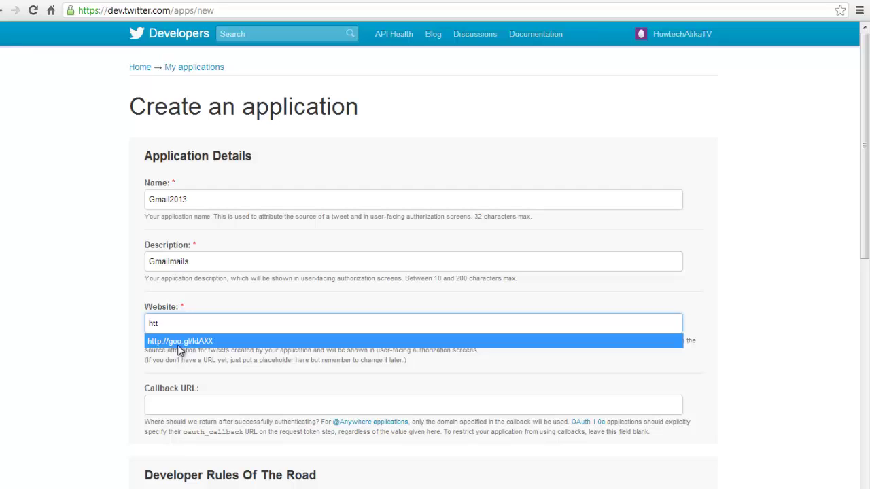
{"action": "left_click", "coordinate": [178, 342]}
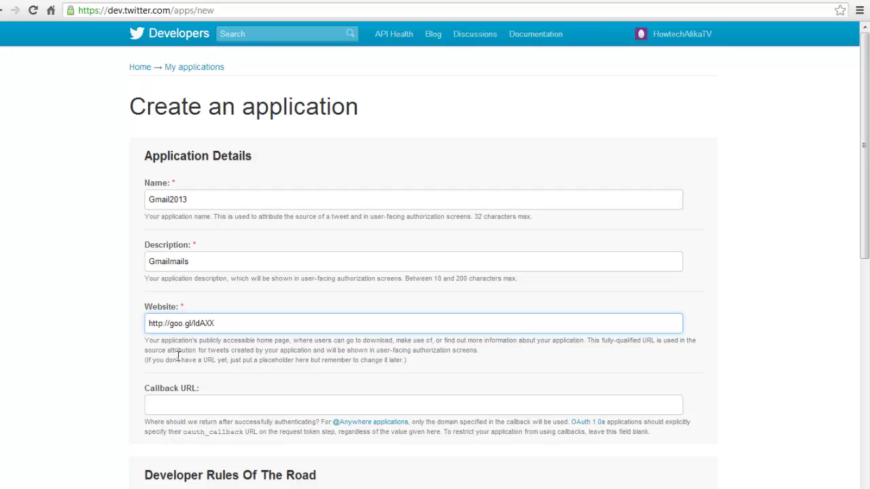
- Set the spreadsheets macros callback URL, accept the developer rules, and begin the captcha
{"action": "key", "text": "Tab"}
{"action": "type", "text": "h"}
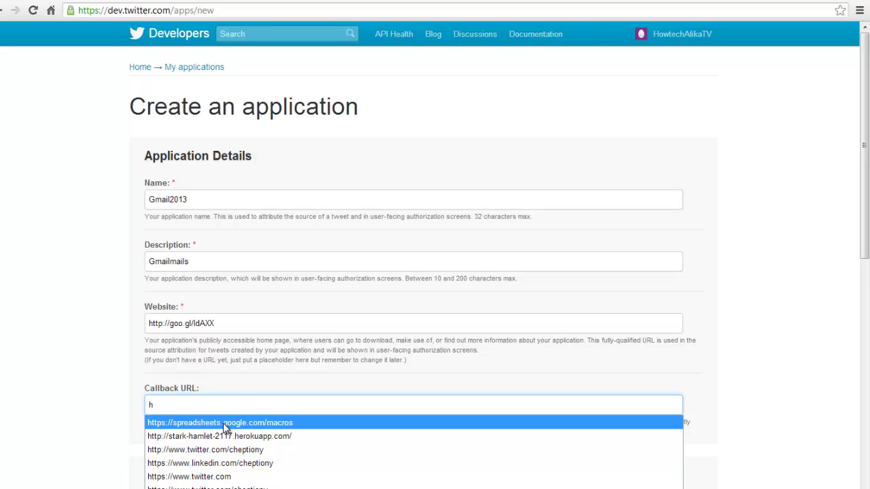
{"action": "left_click", "coordinate": [223, 424]}
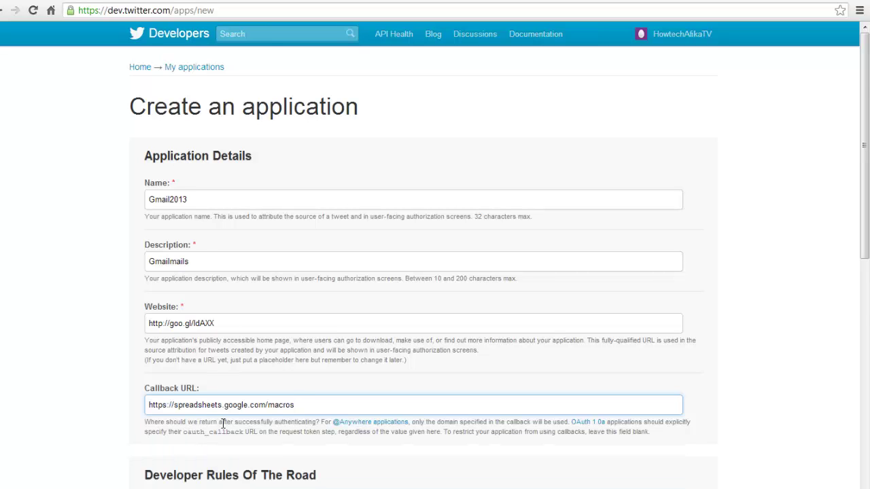
{"action": "scroll", "coordinate": [223, 424], "scroll_direction": "down", "scroll_amount": 3}
{"action": "scroll", "coordinate": [223, 424], "scroll_direction": "down", "scroll_amount": 2}
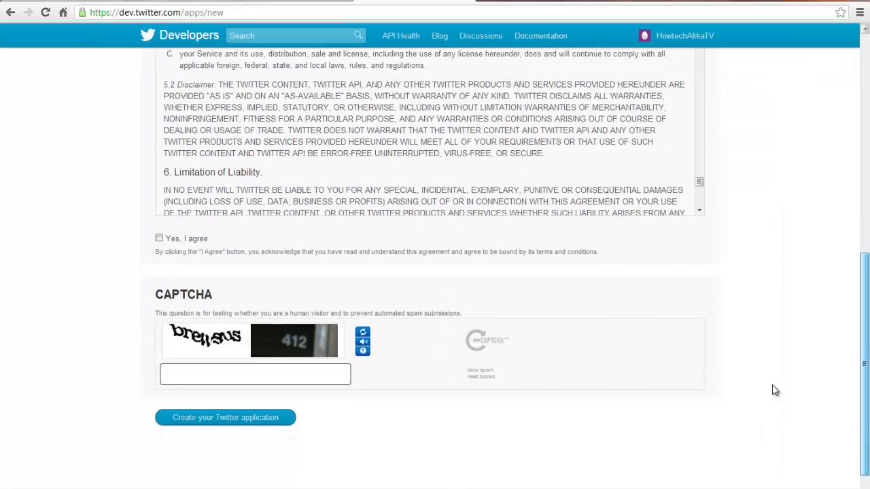
{"action": "scroll", "coordinate": [775, 391], "scroll_direction": "down", "scroll_amount": 1}
{"action": "left_click", "coordinate": [158, 208]}
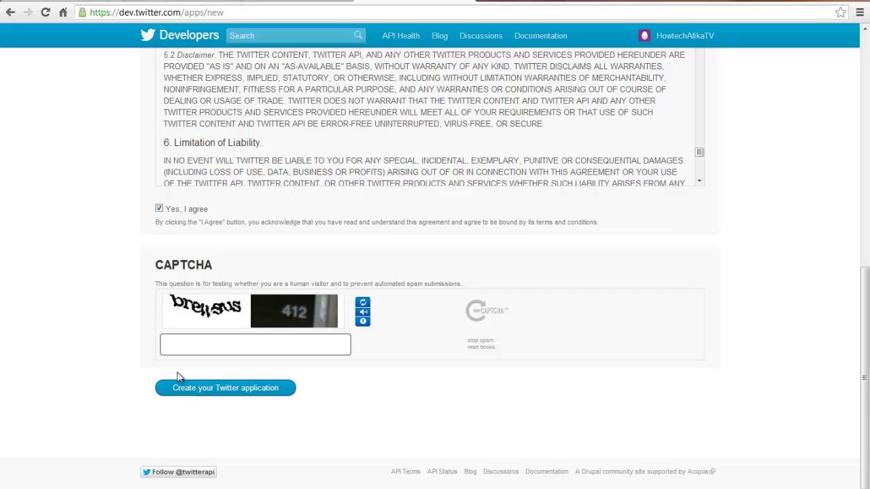
{"action": "left_click", "coordinate": [185, 342]}
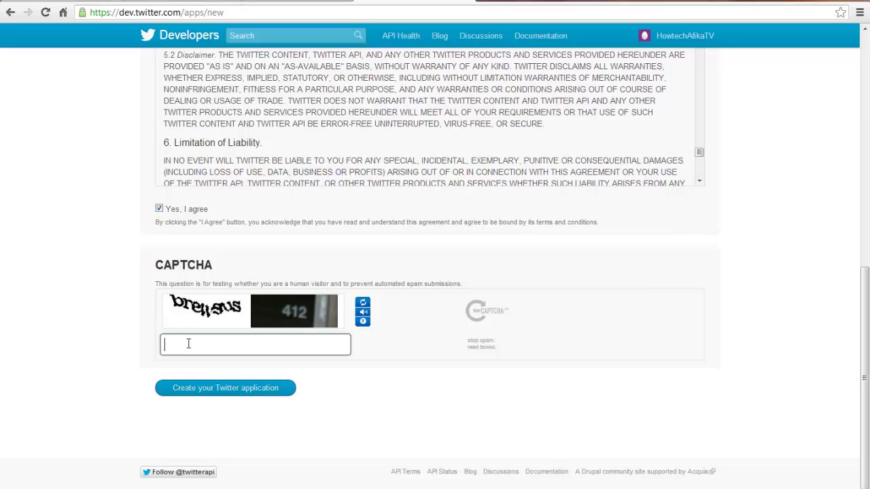
- Answer the captcha 'brersus' and create the Gmail2013 Twitter application
{"action": "type", "text": "bre"}
{"action": "type", "text": "rsus"}
{"action": "left_click", "coordinate": [196, 389]}
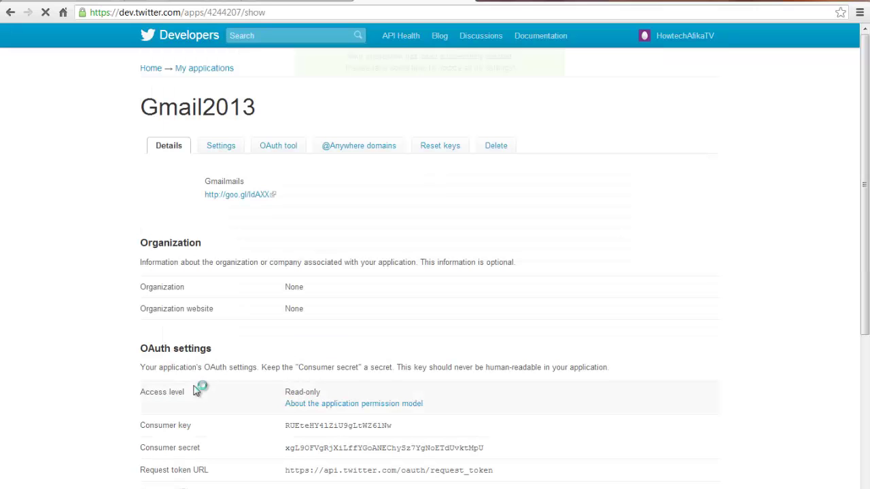
{"action": "left_click", "coordinate": [220, 145]}
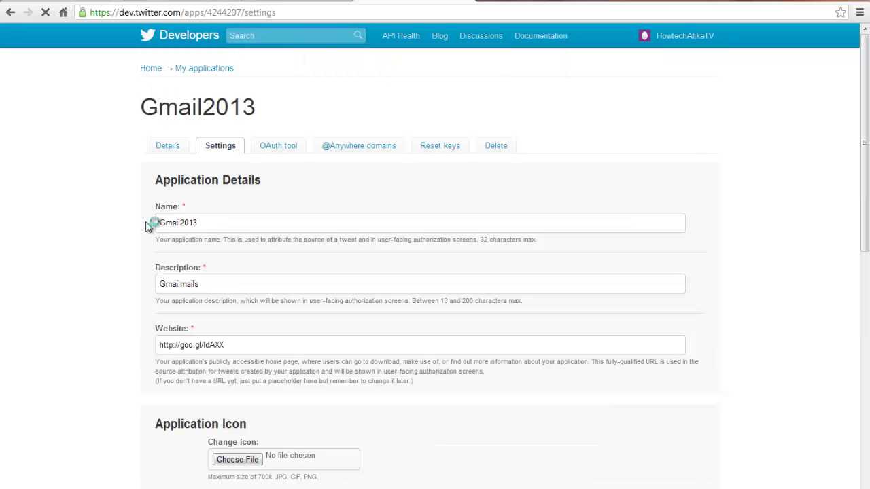
- Give the app Read and Write access and save its settings
{"action": "scroll", "coordinate": [192, 374], "scroll_direction": "down", "scroll_amount": 2}
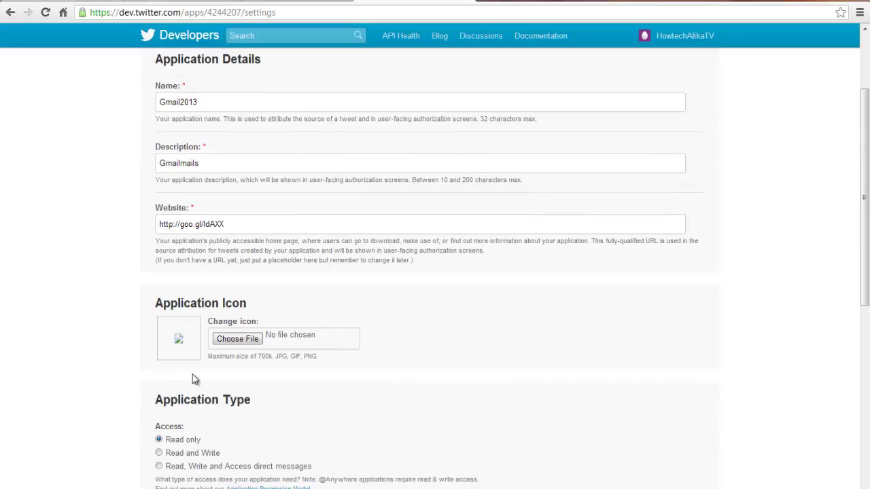
{"action": "left_click", "coordinate": [159, 454]}
{"action": "scroll", "coordinate": [176, 462], "scroll_direction": "down", "scroll_amount": 5}
{"action": "left_click", "coordinate": [191, 454]}
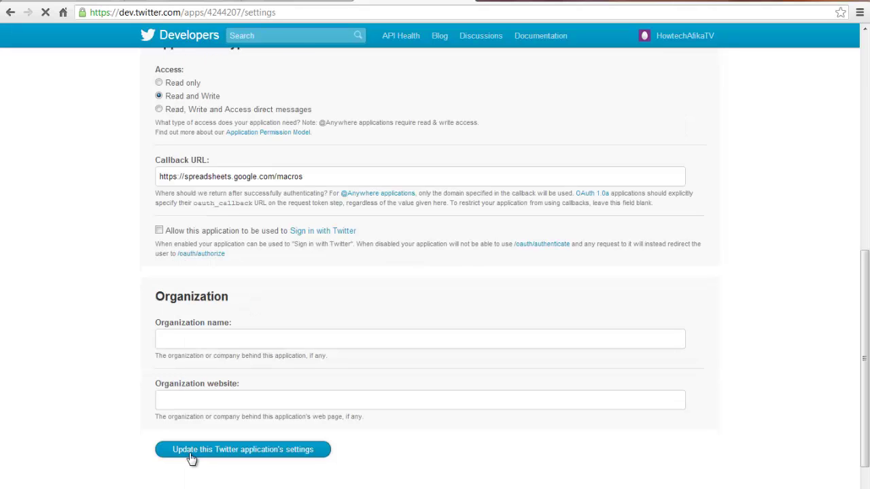
{"action": "left_click", "coordinate": [278, 145]}
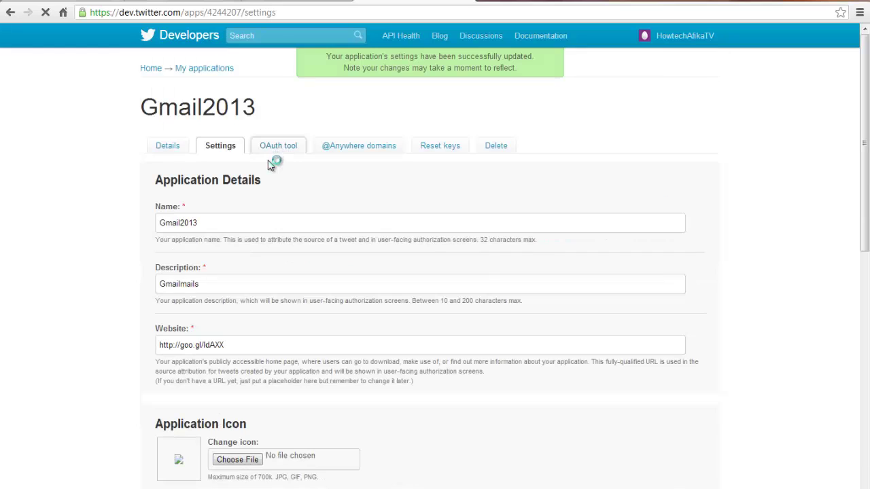
- Copy the Gmail2013 consumer key into the Notepad note
{"action": "double_click", "coordinate": [180, 224]}
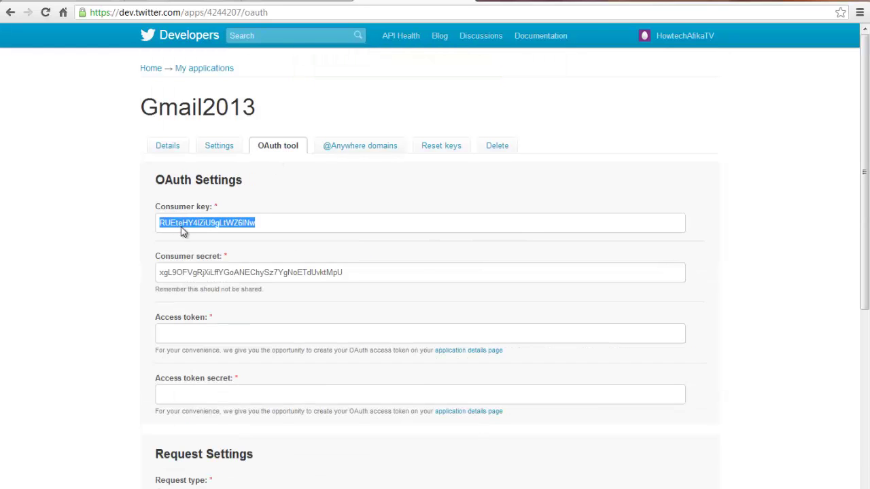
{"action": "right_click", "coordinate": [178, 224]}
{"action": "left_click", "coordinate": [203, 275]}
{"action": "right_click", "coordinate": [241, 404]}
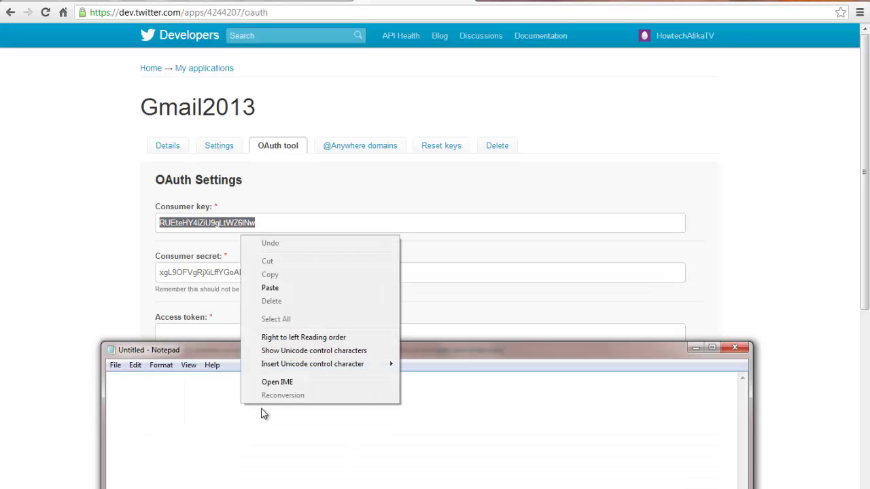
{"action": "left_click", "coordinate": [267, 288]}
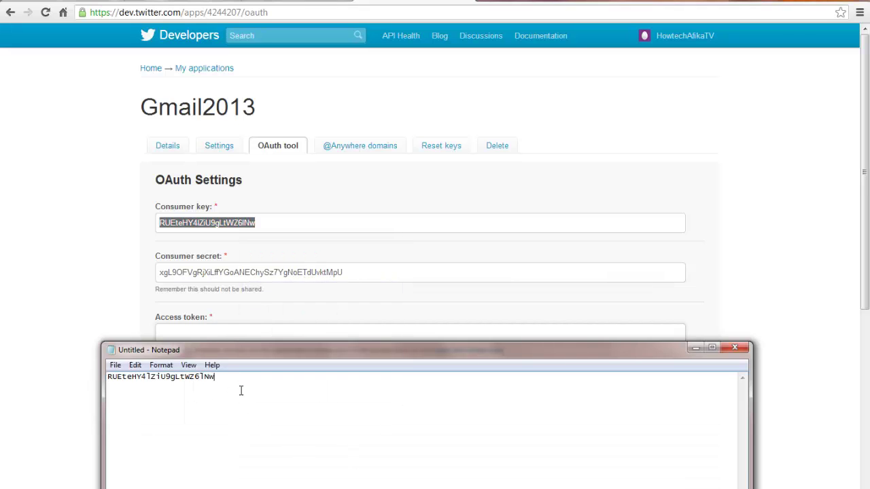
- Copy the consumer secret into the note after its label
{"action": "double_click", "coordinate": [178, 273]}
{"action": "right_click", "coordinate": [178, 273]}
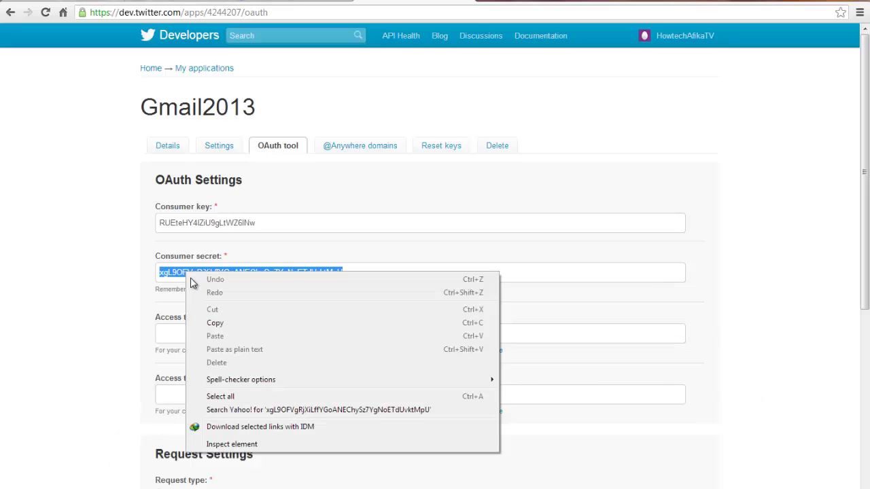
{"action": "left_click", "coordinate": [210, 320]}
{"action": "key", "text": "alt+Tab"}
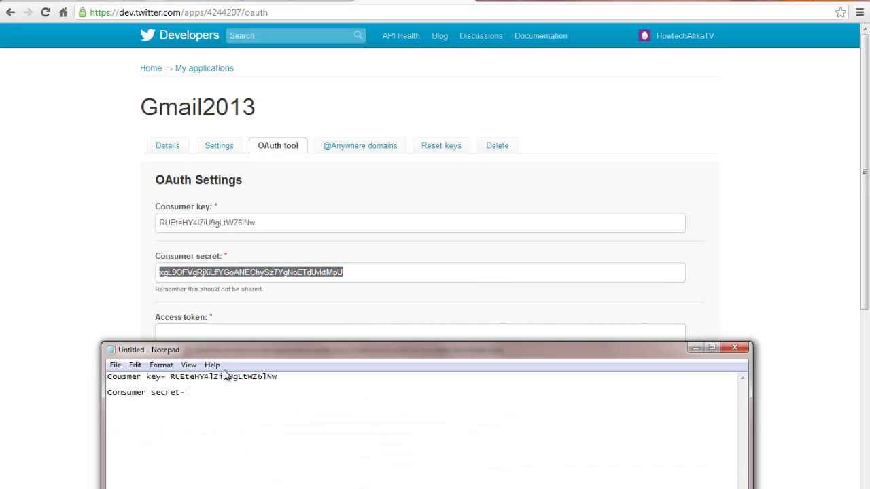
{"action": "key", "text": "ctrl+v"}
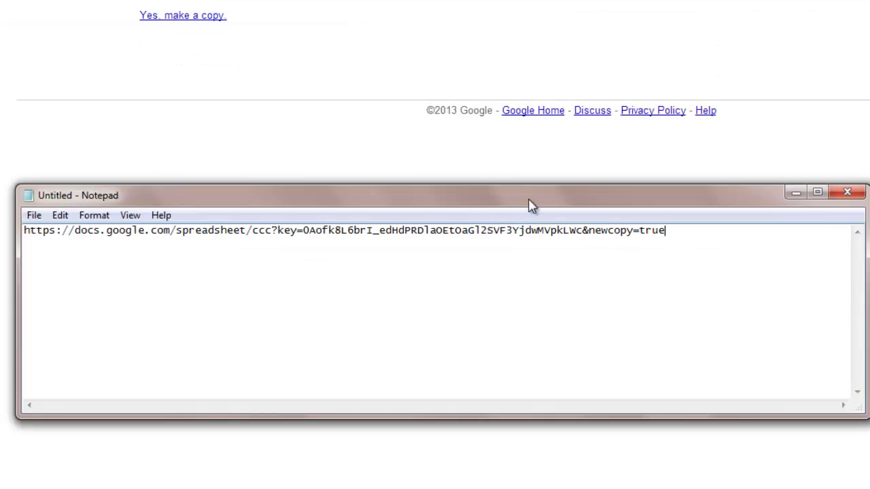
- Create 'Copy of Gmail for Twitter' and open its tweetGmail.gs script editor
{"action": "left_click_drag", "start_coordinate": [539, 206], "coordinate": [551, 190]}
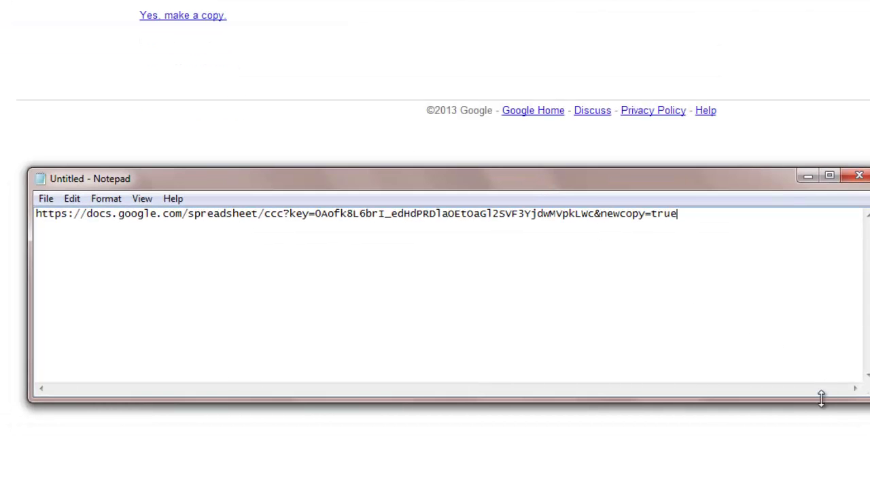
{"action": "left_click", "coordinate": [111, 130]}
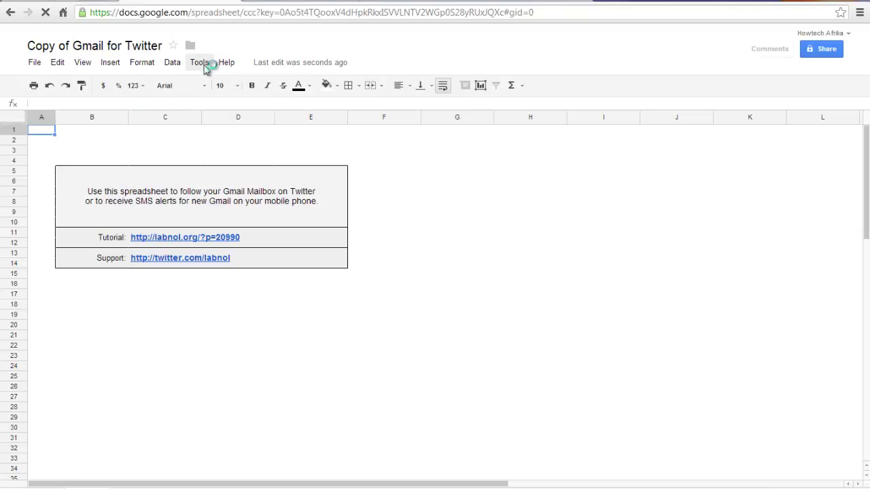
{"action": "left_click", "coordinate": [204, 65]}
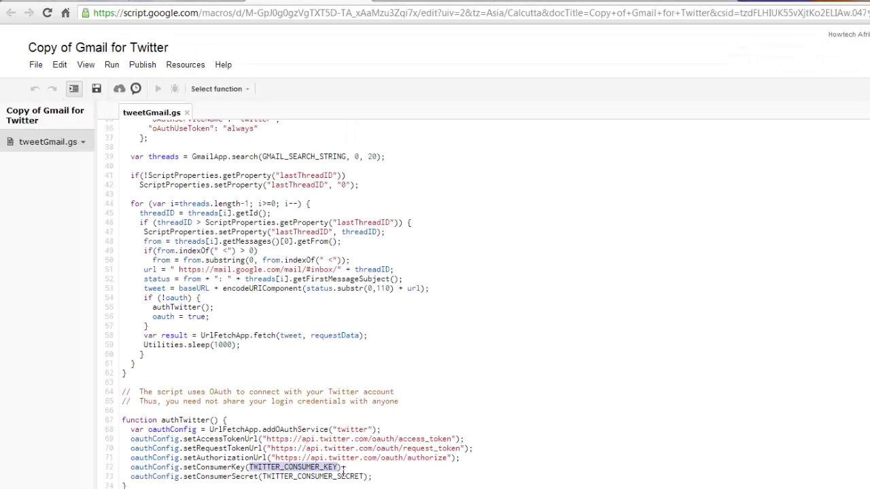
- Paste the consumer key on line 72 and consumer secret over TWITTER_CONSUMER_SECRET on line 73
{"action": "key", "text": "ctrl+v"}
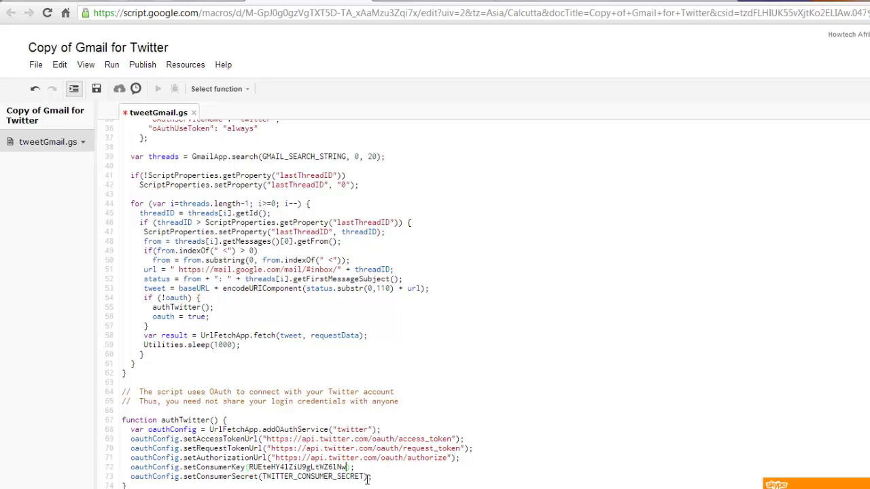
{"action": "key", "text": "alt+Tab"}
{"action": "right_click", "coordinate": [139, 307]}
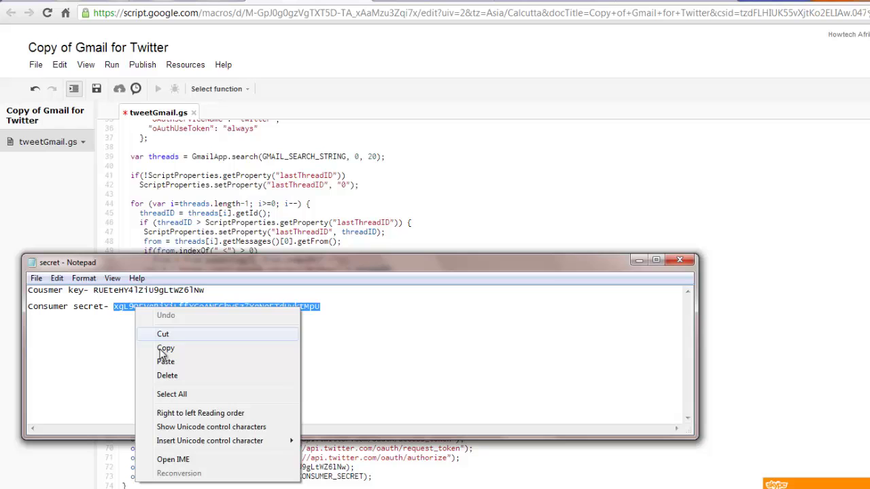
{"action": "left_click", "coordinate": [163, 349]}
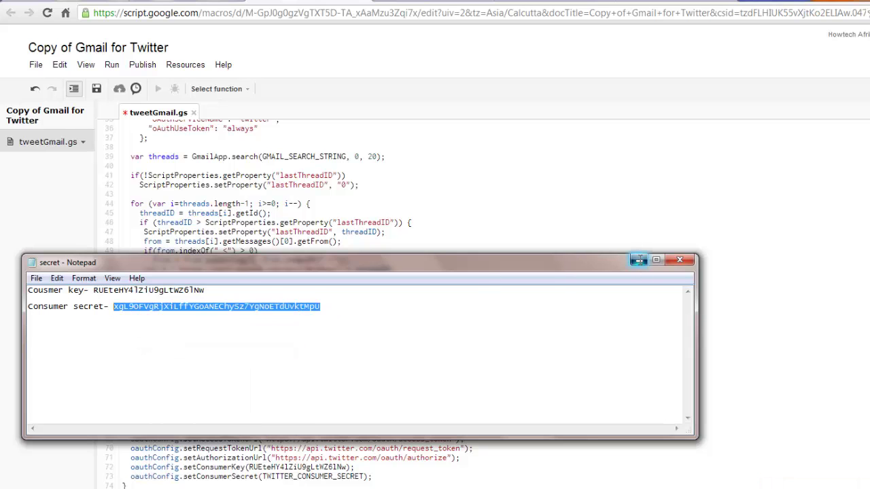
{"action": "left_click", "coordinate": [639, 260]}
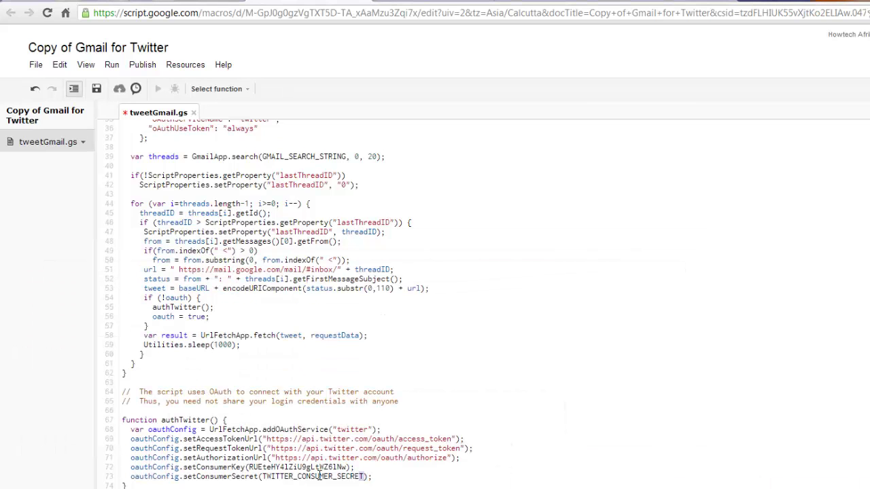
{"action": "left_click_drag", "start_coordinate": [364, 477], "coordinate": [263, 476]}
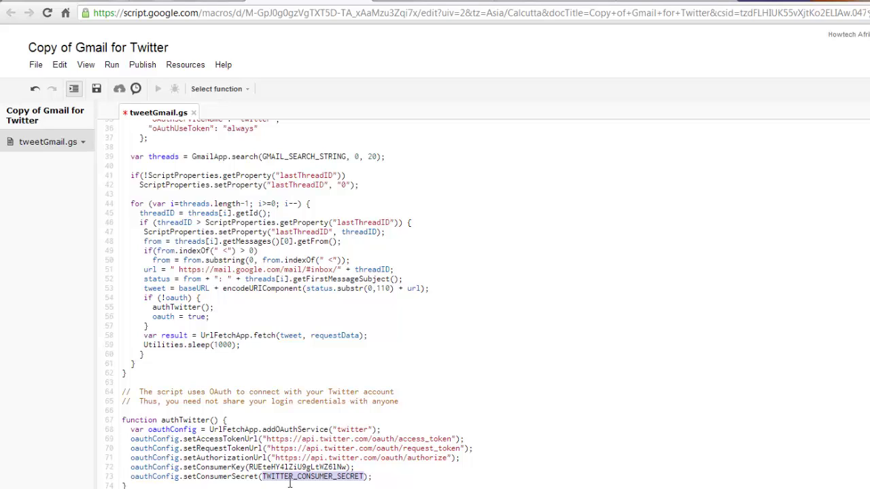
{"action": "key", "text": "ctrl+v"}
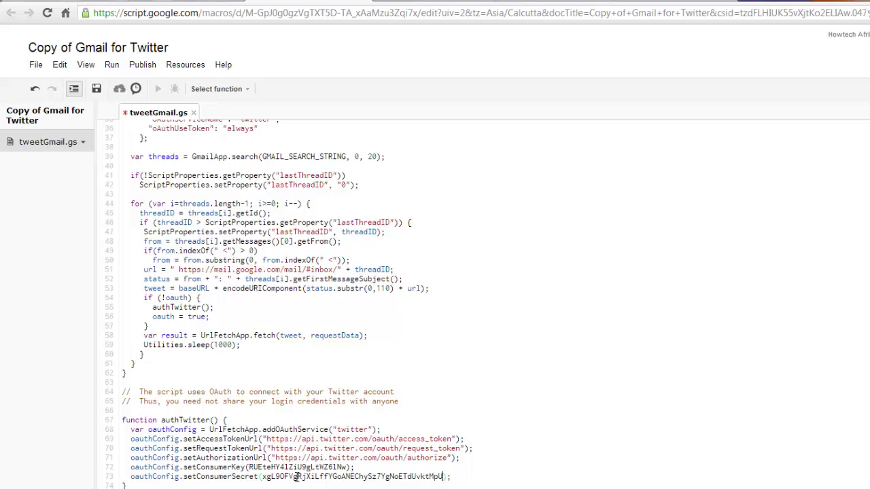
- Add a time-driven sendTweet trigger on a minutes timer, every 5 minutes, and save it
{"action": "left_click", "coordinate": [185, 66]}
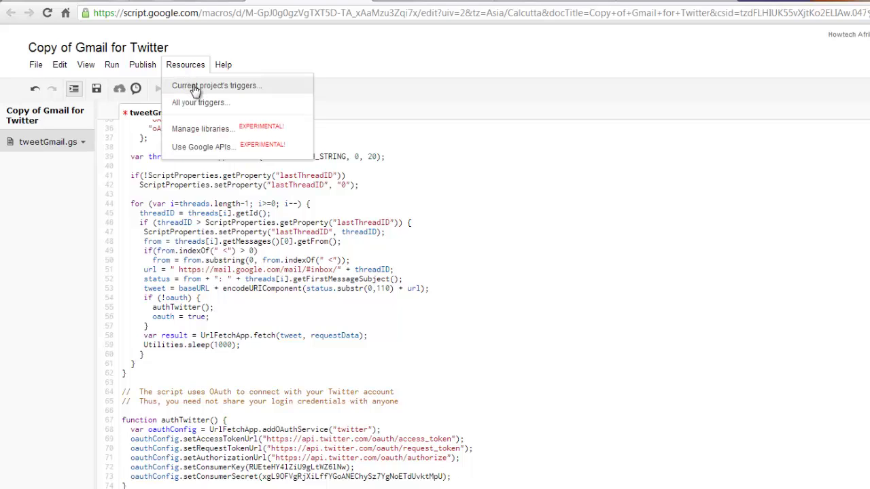
{"action": "left_click", "coordinate": [195, 87]}
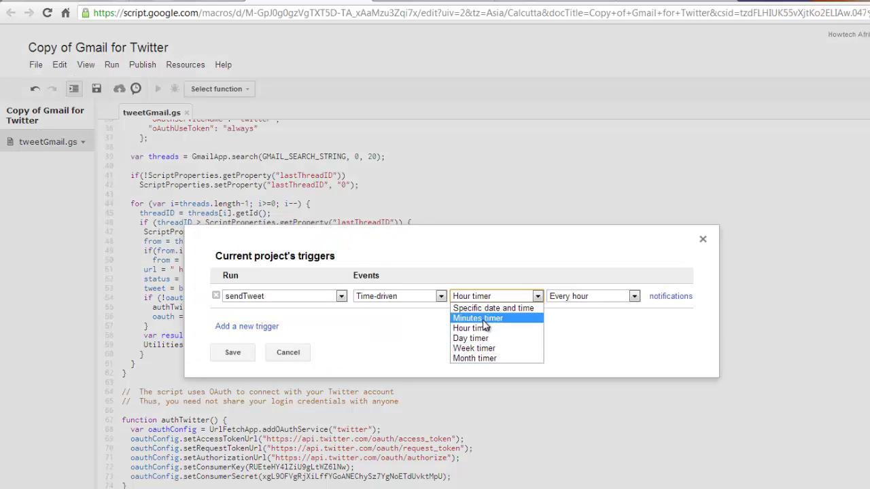
{"action": "left_click", "coordinate": [484, 322]}
{"action": "left_click", "coordinate": [600, 296]}
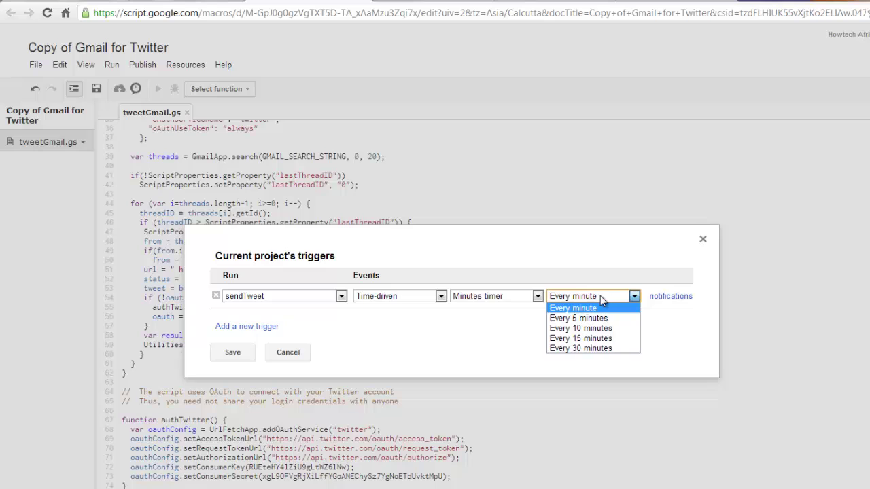
{"action": "left_click", "coordinate": [589, 318]}
{"action": "left_click", "coordinate": [224, 355]}
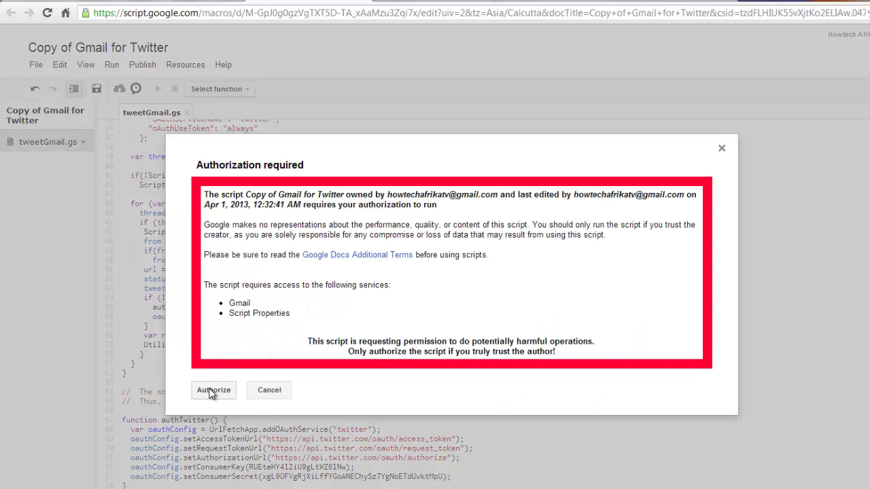
- Authorize the script, run sendTweet, and authorize again when prompted
{"action": "left_click", "coordinate": [212, 391]}
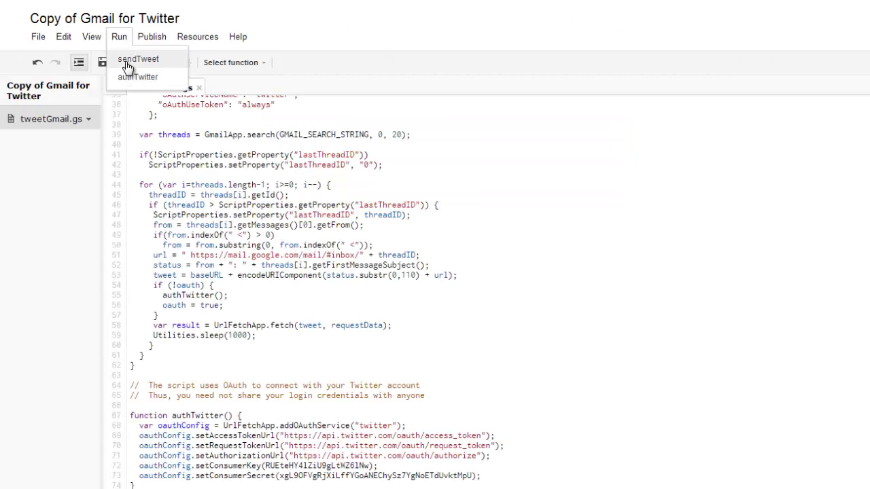
{"action": "left_click", "coordinate": [127, 60]}
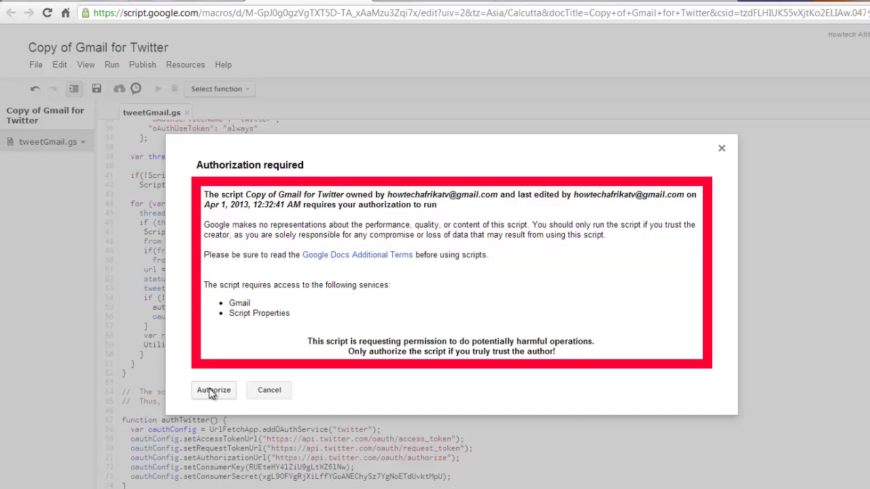
{"action": "left_click", "coordinate": [212, 392]}
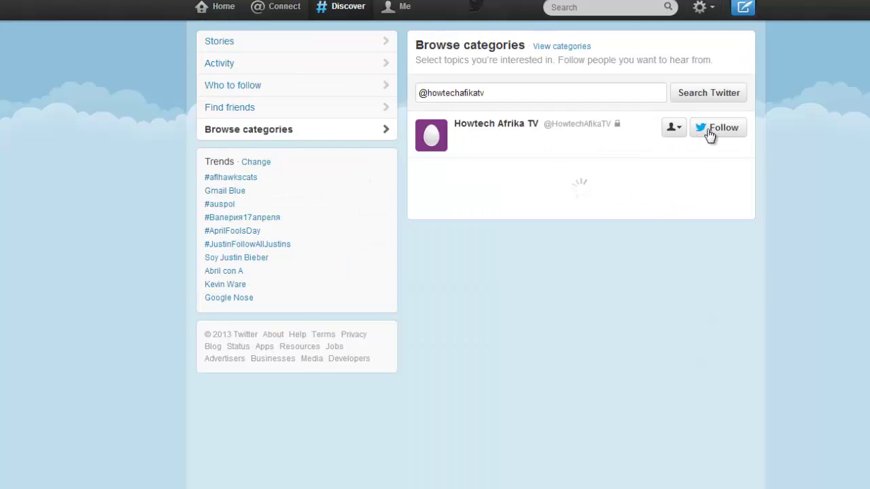
- Follow Howtech Afrika TV and check your profile's Following list for it
{"action": "left_click", "coordinate": [710, 133]}
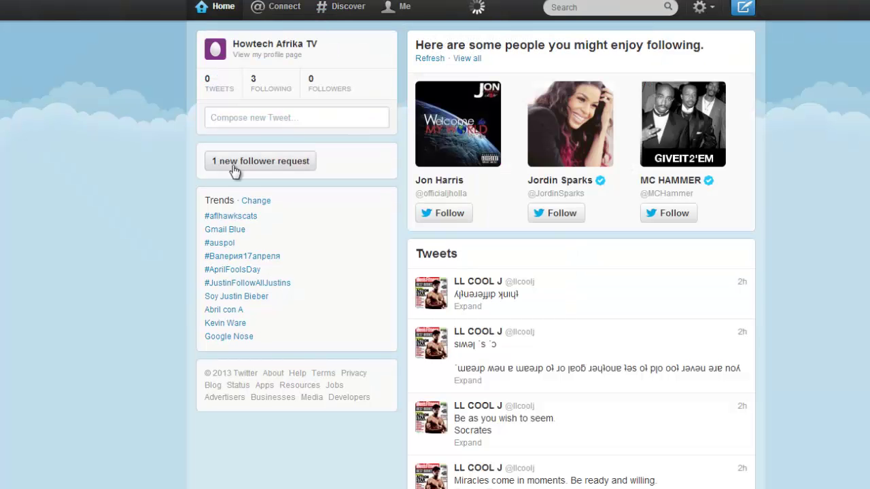
{"action": "left_click", "coordinate": [232, 166]}
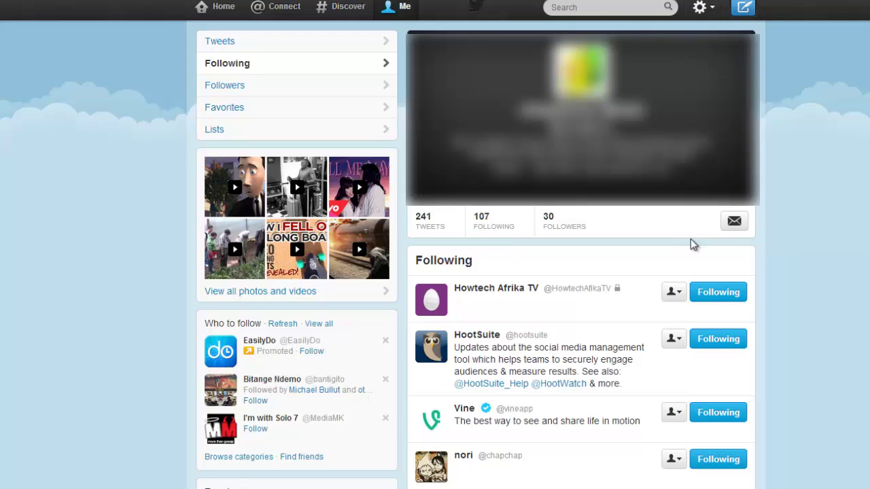
{"action": "left_click", "coordinate": [700, 6]}
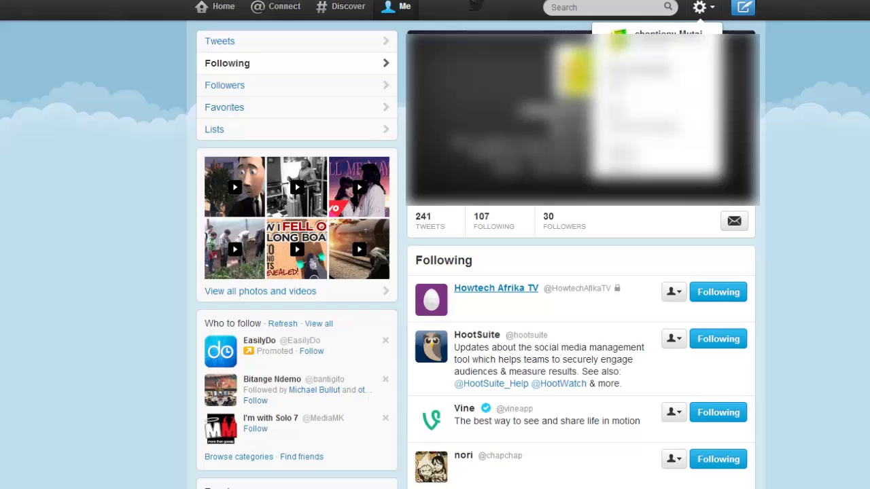
{"action": "left_click", "coordinate": [515, 251]}
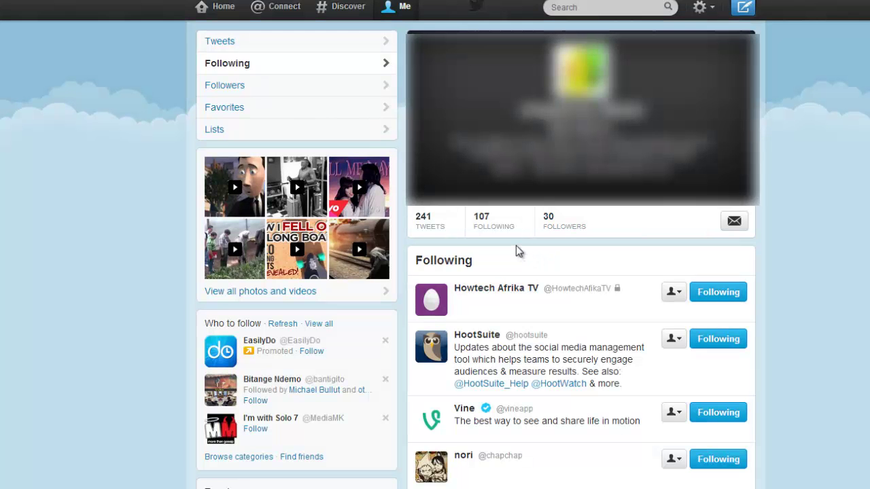